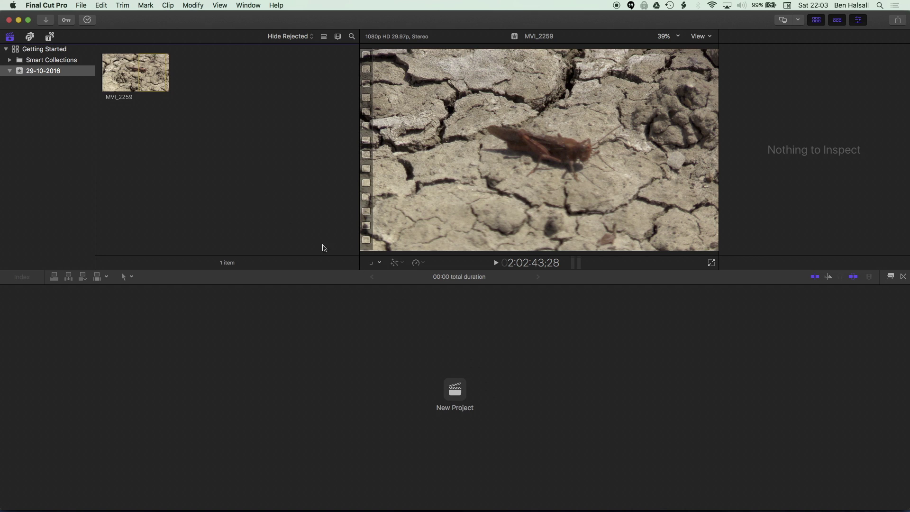
Create a new 1080p HD 29.97p project named 'Stabilize' in the 29-10-2016 event
{"action": "left_click", "coordinate": [454, 396]}
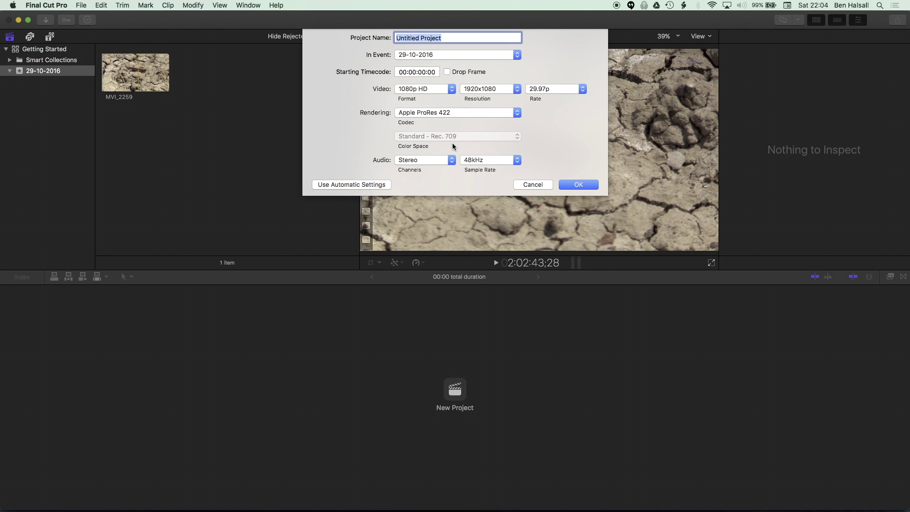
{"action": "left_click", "coordinate": [351, 185]}
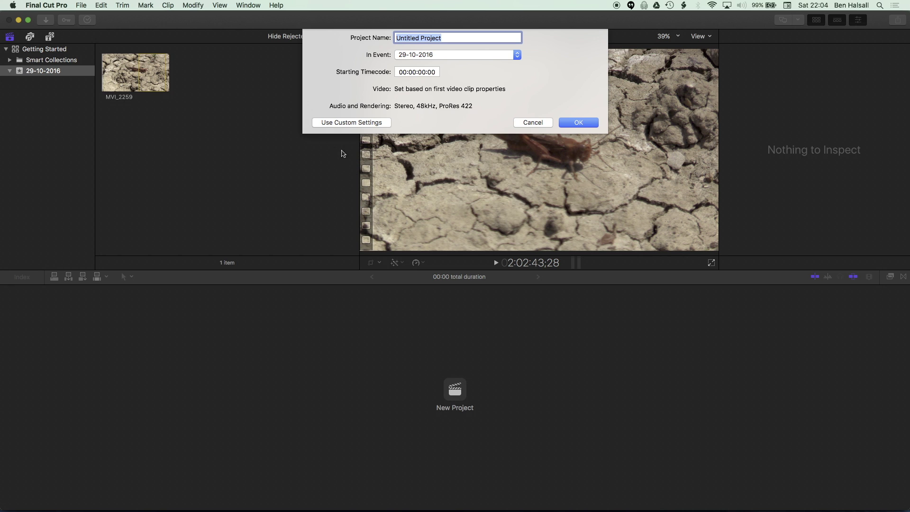
{"action": "left_click", "coordinate": [347, 125]}
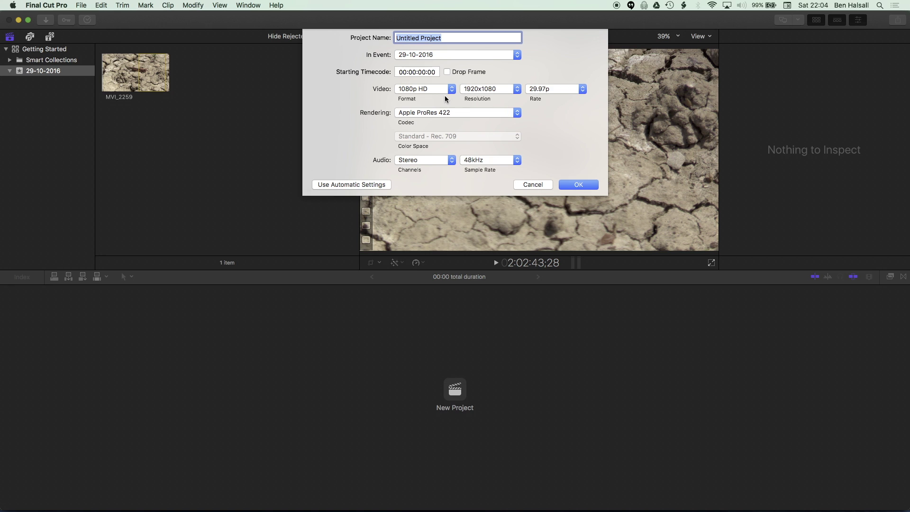
{"action": "type", "text": "Stabilize"}
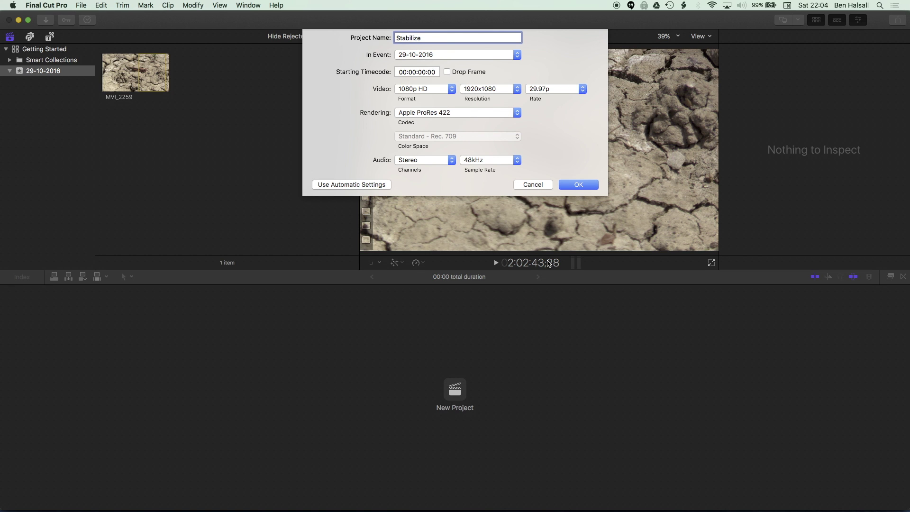
{"action": "left_click", "coordinate": [582, 184]}
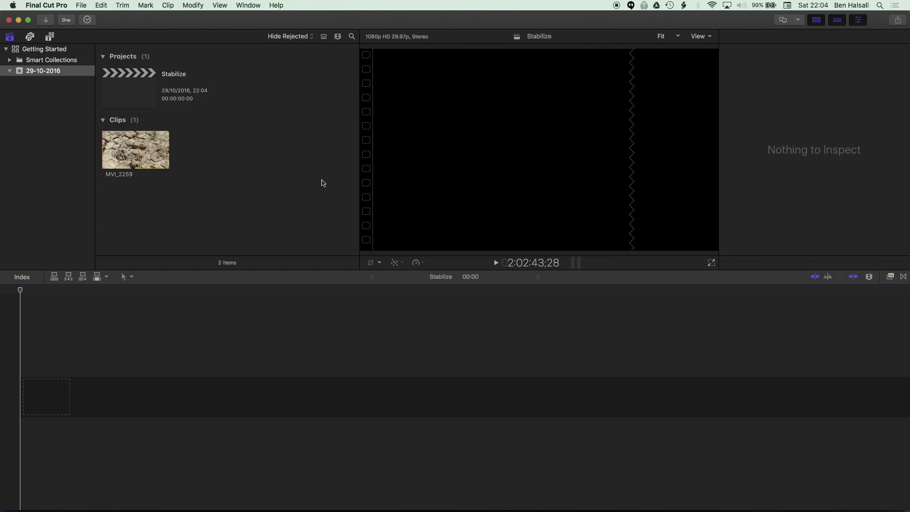
Select MVI_2259 in the browser and play a few seconds of it
{"action": "left_click", "coordinate": [142, 147]}
{"action": "key", "text": "space"}
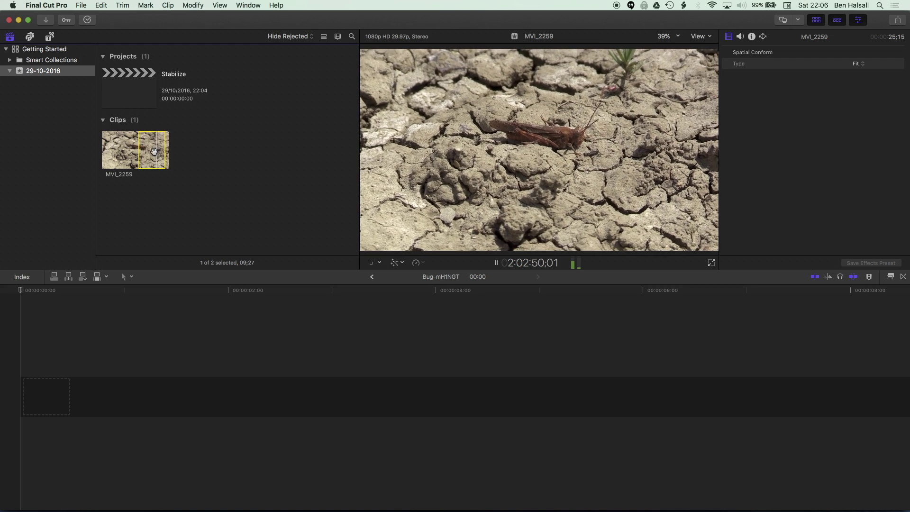
{"action": "key", "text": "space"}
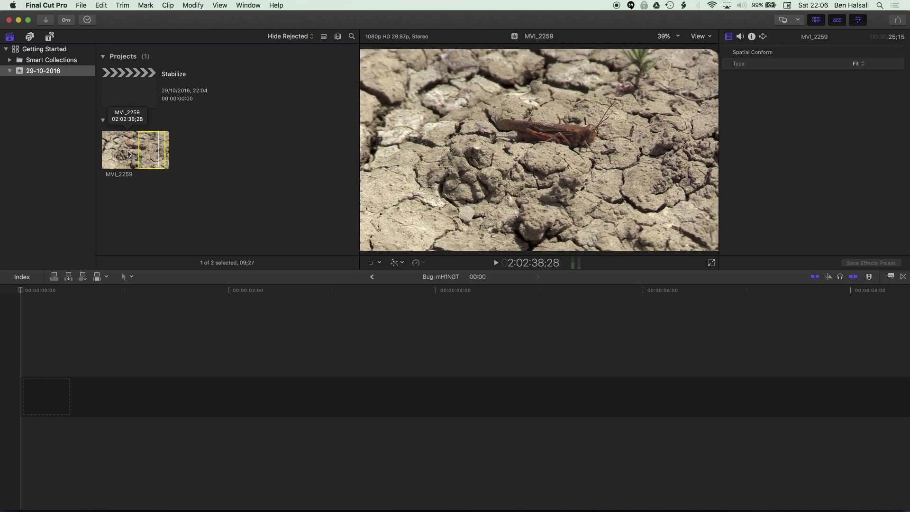
Place MVI_2259 in the Stabilize timeline, fit it to view, and play it from the start
{"action": "left_click_drag", "start_coordinate": [142, 151], "coordinate": [70, 385]}
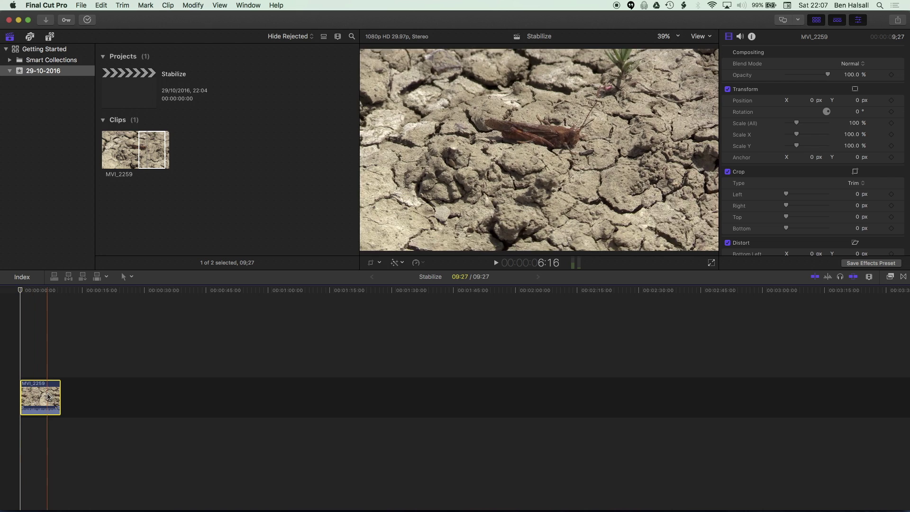
{"action": "key", "text": "shift+z"}
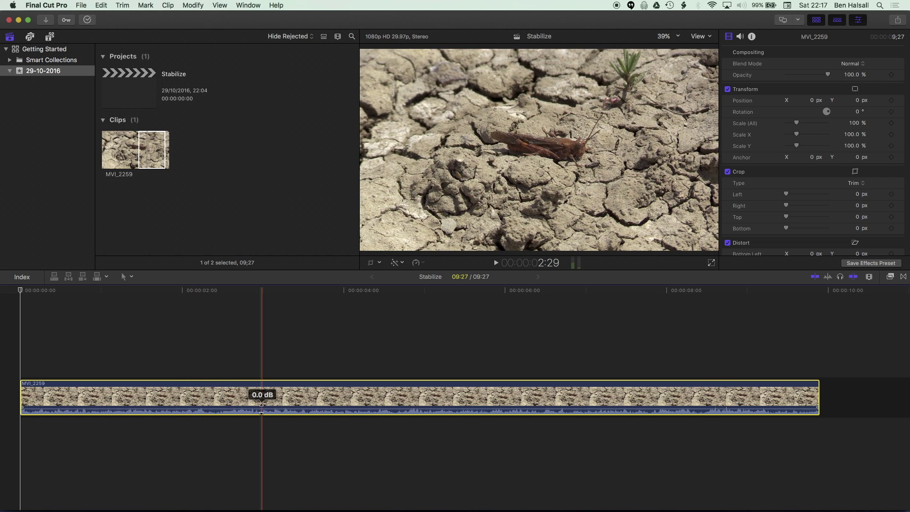
{"action": "key", "text": "s"}
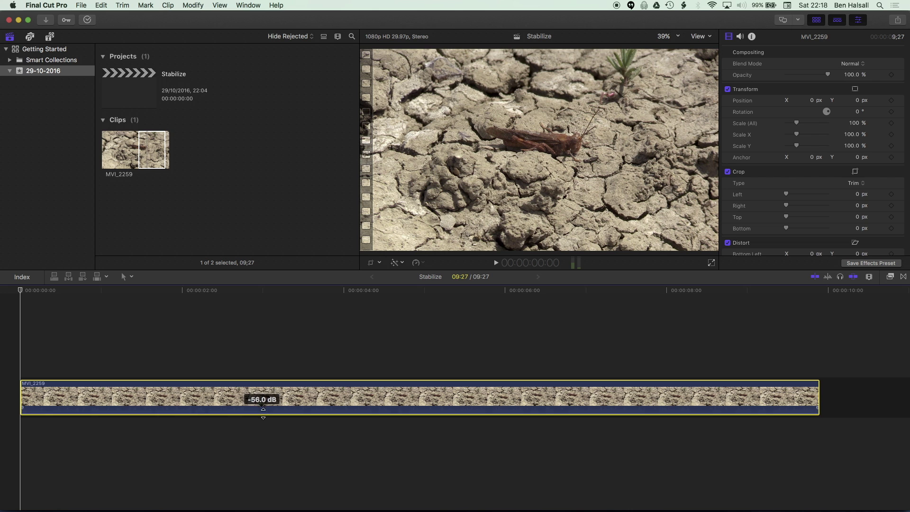
{"action": "key", "text": "s"}
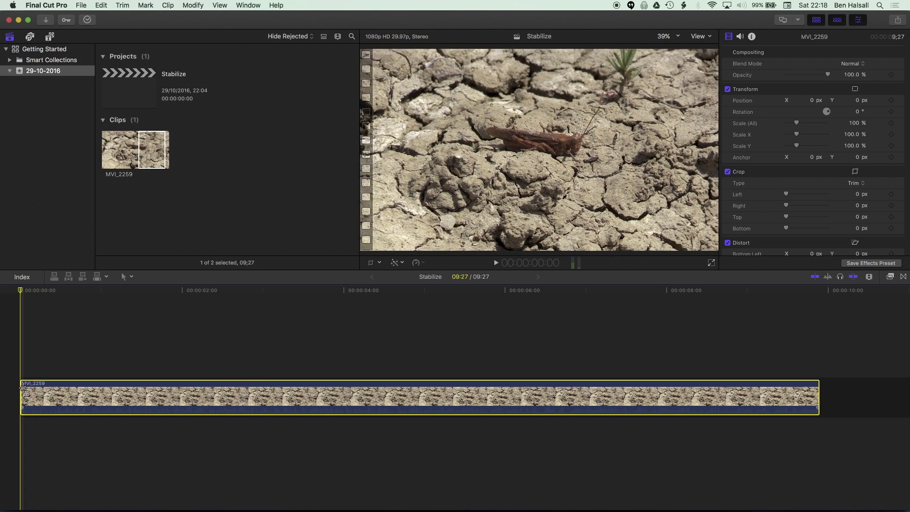
{"action": "key", "text": "space"}
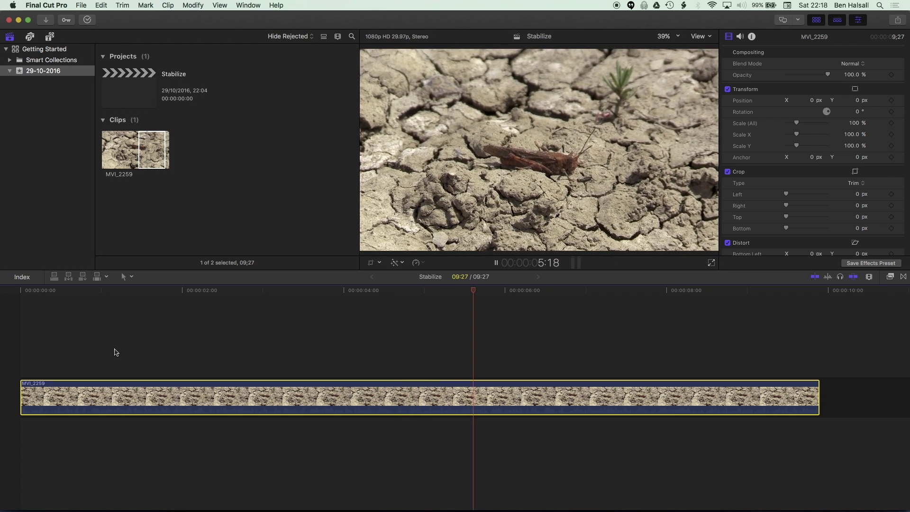
{"action": "key", "text": "space"}
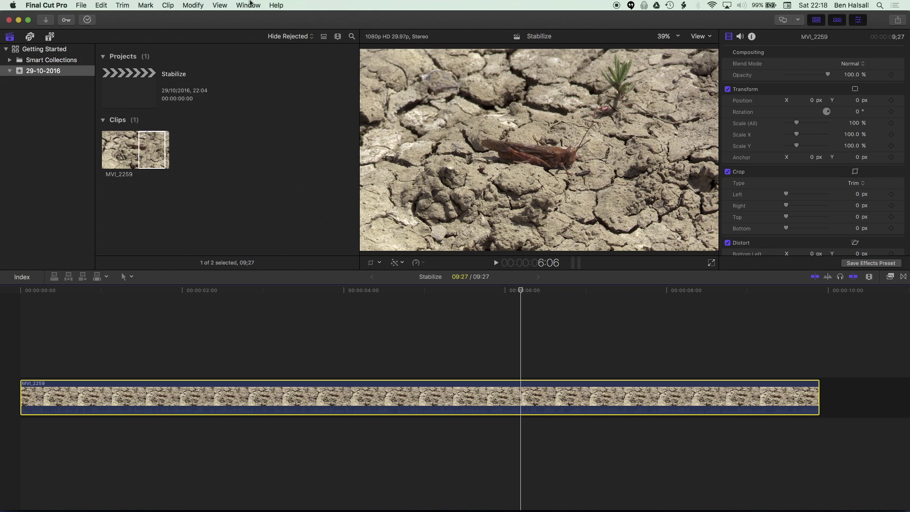
{"action": "left_click", "coordinate": [250, 4]}
{"action": "mouse_move", "coordinate": [272, 64]}
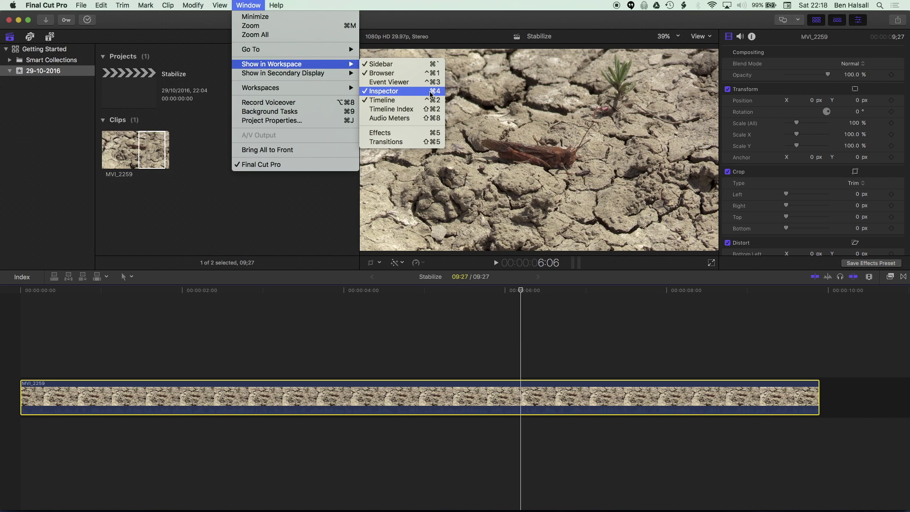
{"action": "key", "text": "Escape"}
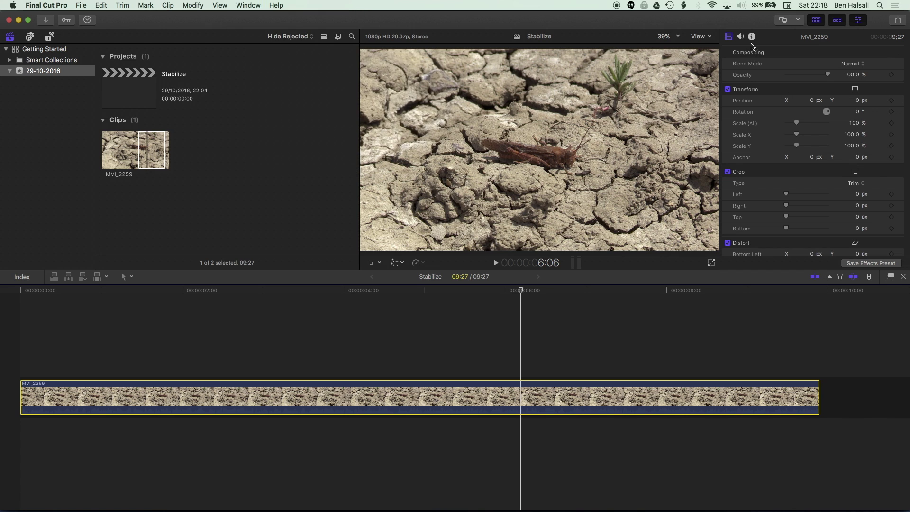
{"action": "left_click", "coordinate": [521, 395]}
{"action": "key", "text": "Tab"}
{"action": "left_click", "coordinate": [740, 38]}
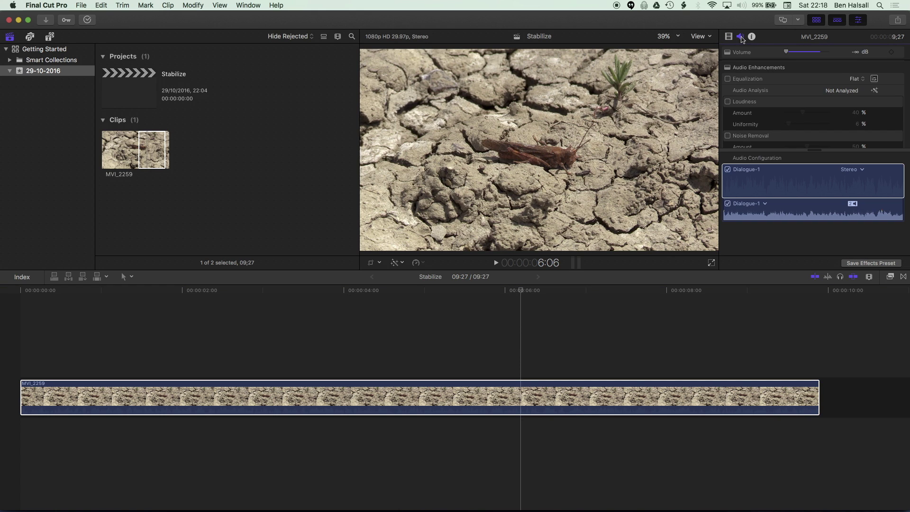
{"action": "left_click", "coordinate": [753, 37]}
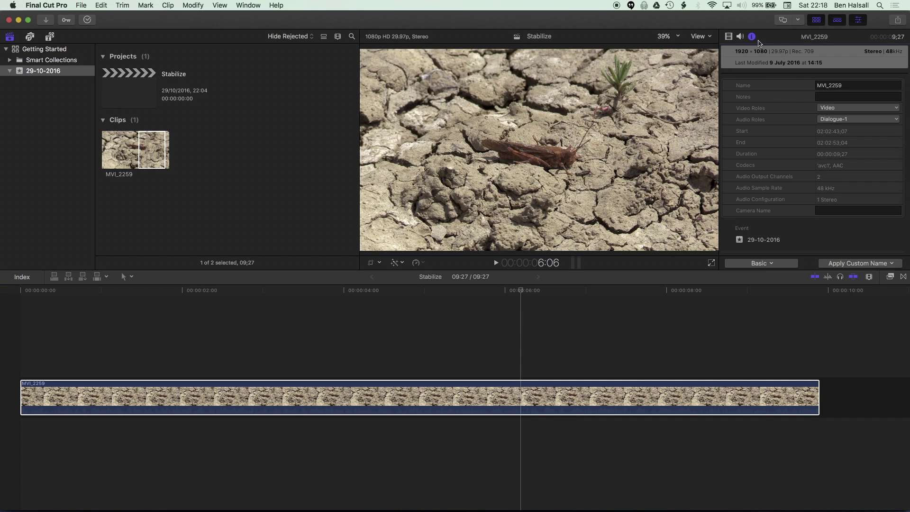
{"action": "left_click", "coordinate": [729, 37]}
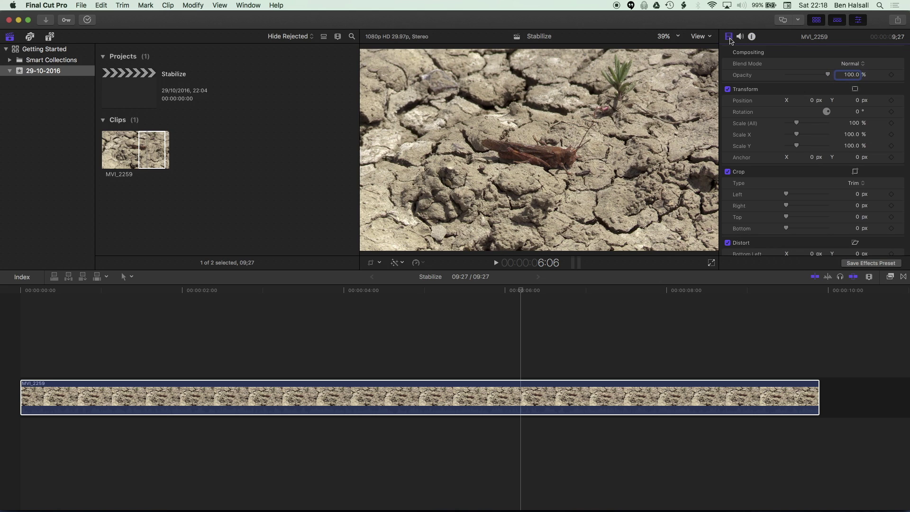
{"action": "mouse_move", "coordinate": [748, 101]}
{"action": "scroll", "coordinate": [747, 100], "scroll_direction": "down", "scroll_amount": 5}
{"action": "scroll", "coordinate": [736, 143], "scroll_direction": "down", "scroll_amount": 5}
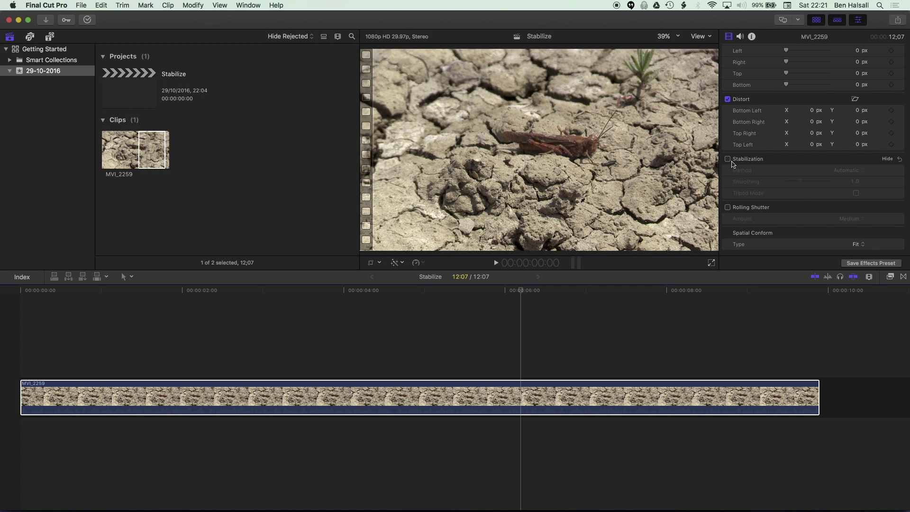
Enable stabilization on MVI_2259 and check the motion analysis progress in Background Tasks
{"action": "left_click", "coordinate": [729, 161]}
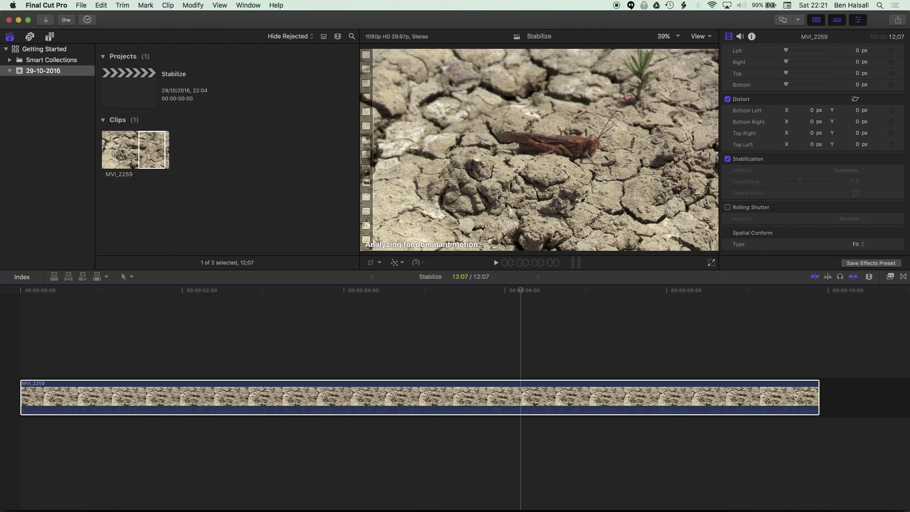
{"action": "left_click", "coordinate": [88, 19]}
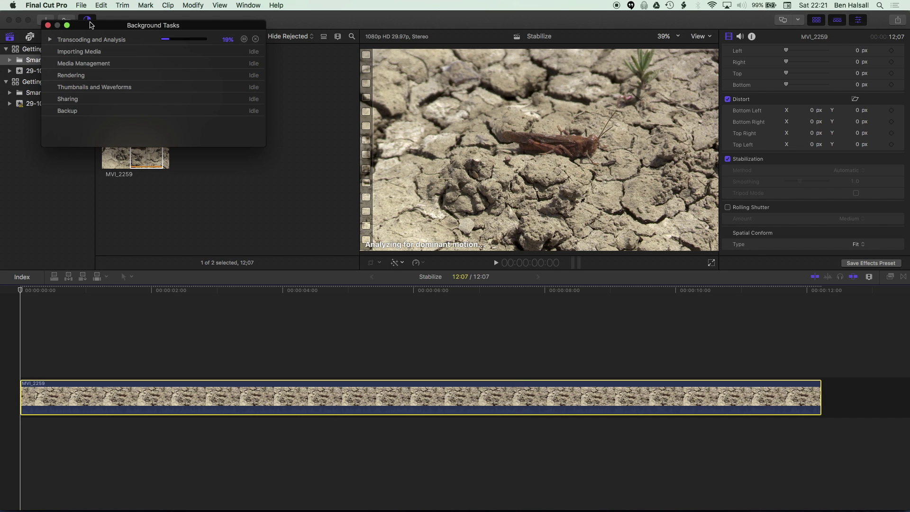
{"action": "left_click_drag", "start_coordinate": [117, 42], "coordinate": [120, 43]}
{"action": "left_click", "coordinate": [78, 57]}
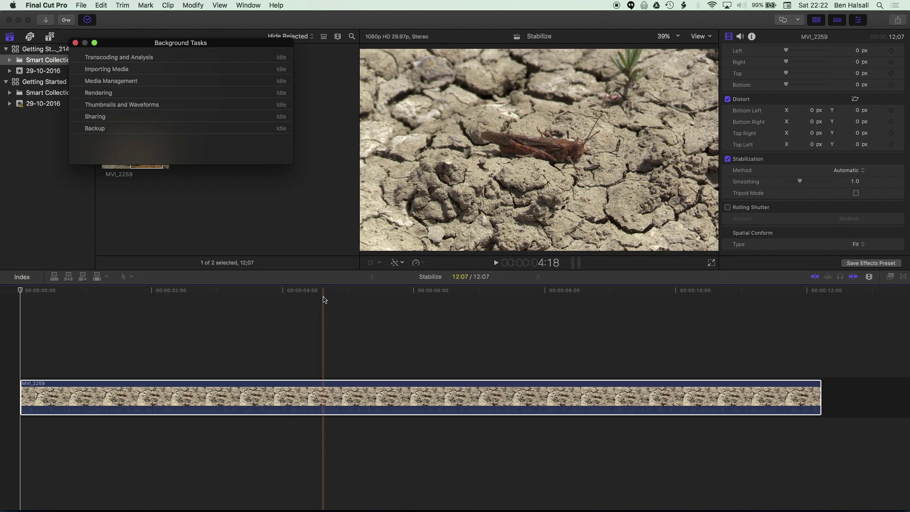
{"action": "left_click", "coordinate": [76, 43]}
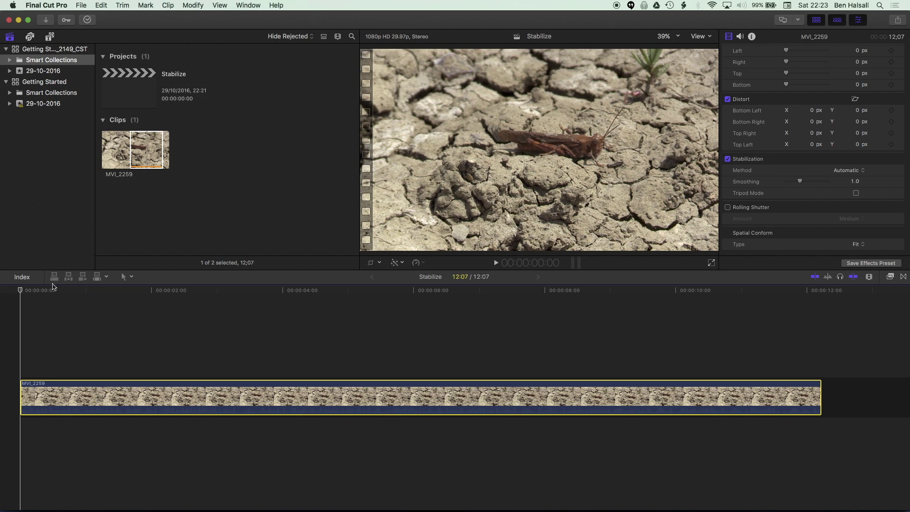
Play the clip with stabilization off, then on, to compare against the shaky original
{"action": "key", "text": "space"}
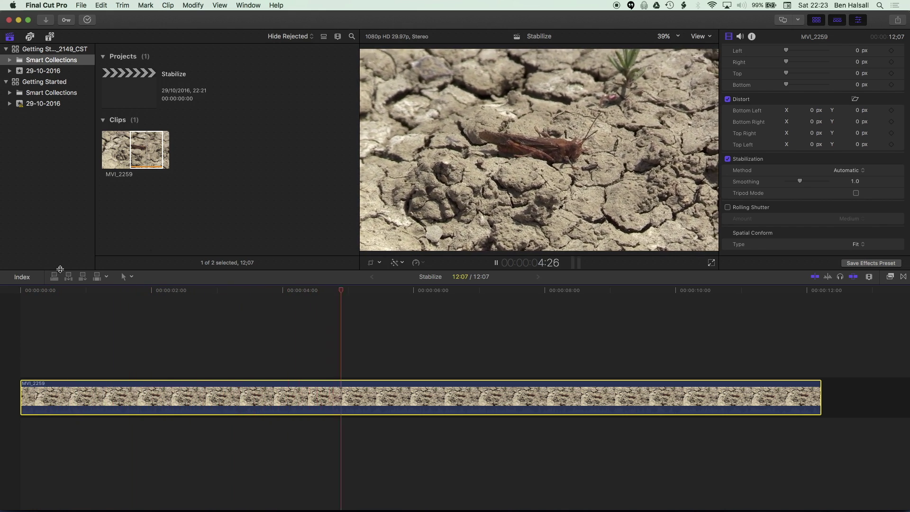
{"action": "key", "text": "space"}
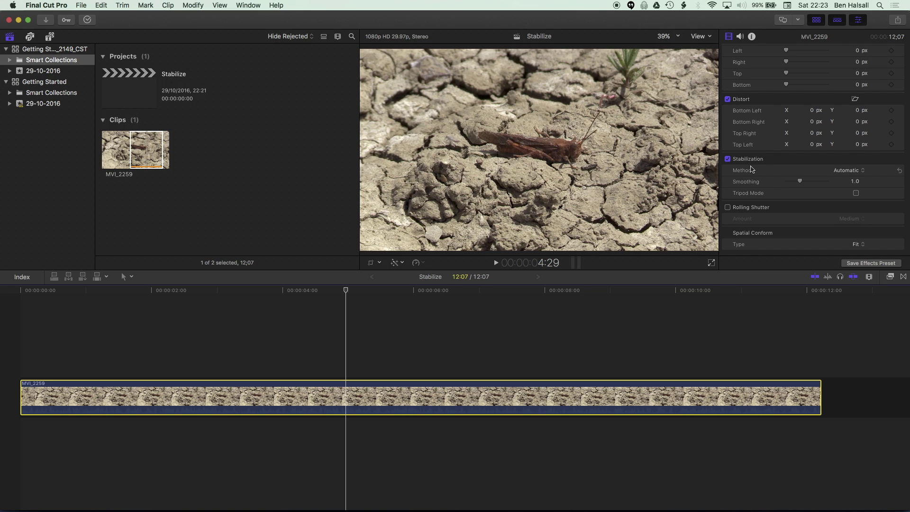
{"action": "mouse_move", "coordinate": [746, 159]}
{"action": "left_click", "coordinate": [727, 159]}
{"action": "key", "text": "space"}
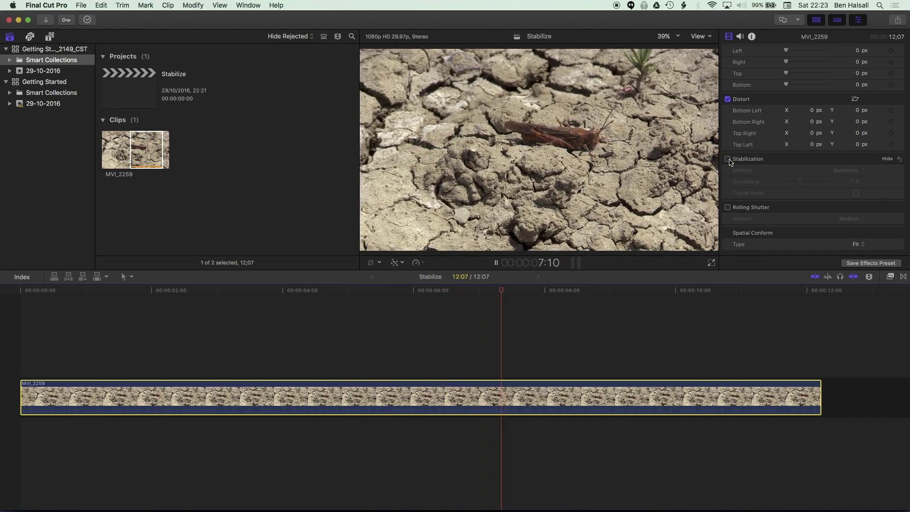
{"action": "left_click", "coordinate": [728, 159]}
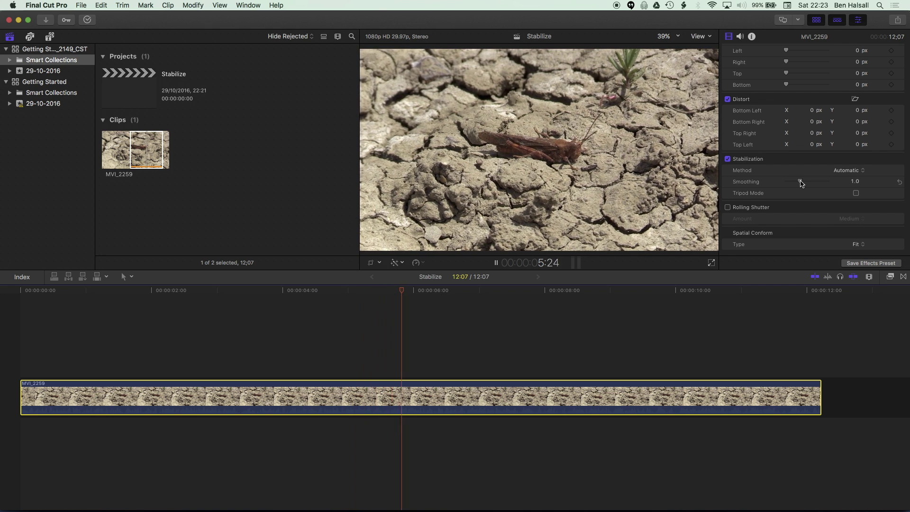
Raise smoothing to about 1.99 and enable Tripod Mode
{"action": "left_click_drag", "start_coordinate": [800, 183], "coordinate": [816, 184]}
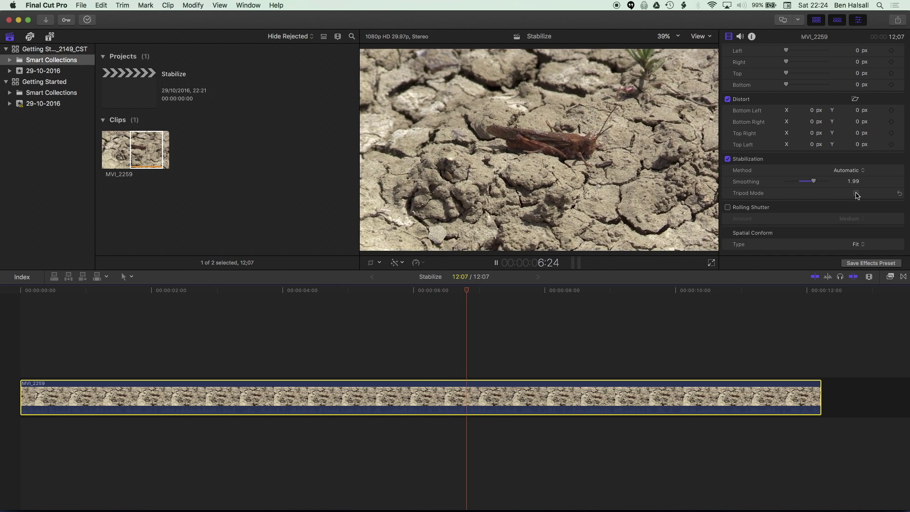
{"action": "left_click", "coordinate": [856, 193]}
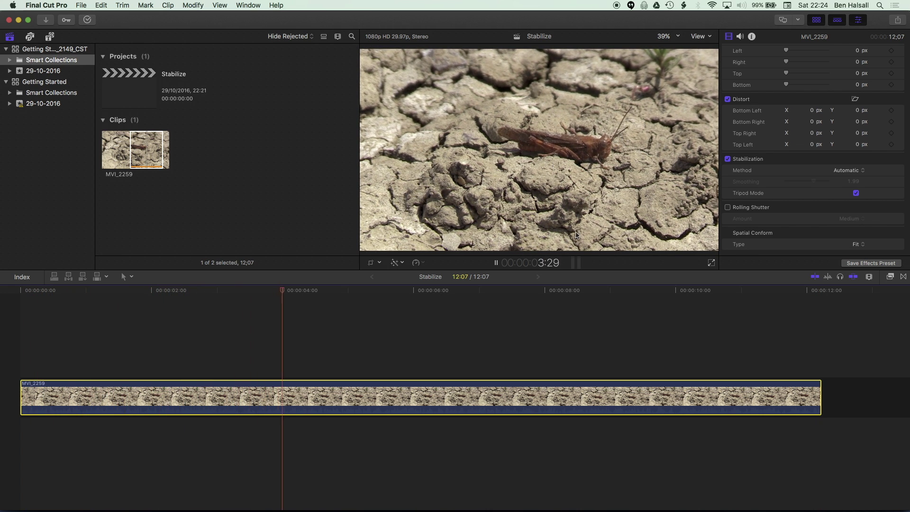
{"action": "left_click", "coordinate": [539, 289]}
Stop playback and change the stabilization method to InertiaCam, then to SmoothCam
{"action": "key", "text": "space"}
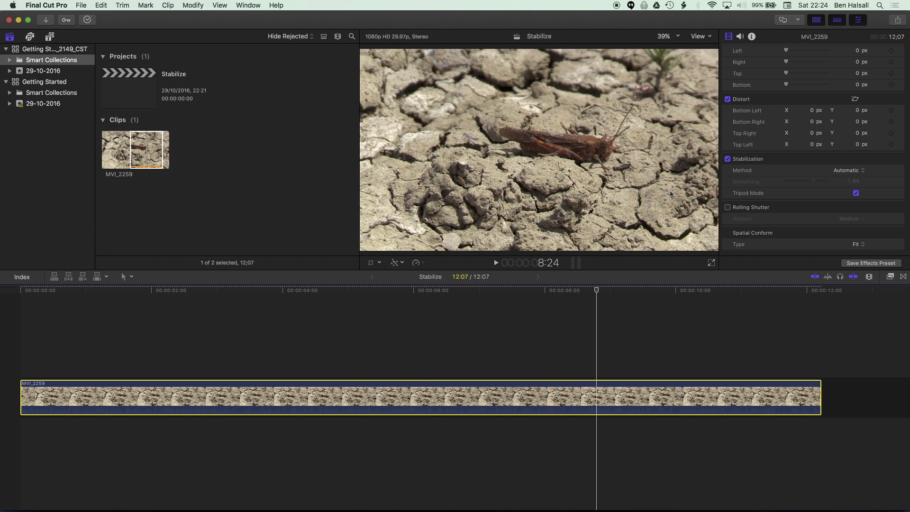
{"action": "left_click", "coordinate": [835, 171]}
{"action": "left_click", "coordinate": [850, 179]}
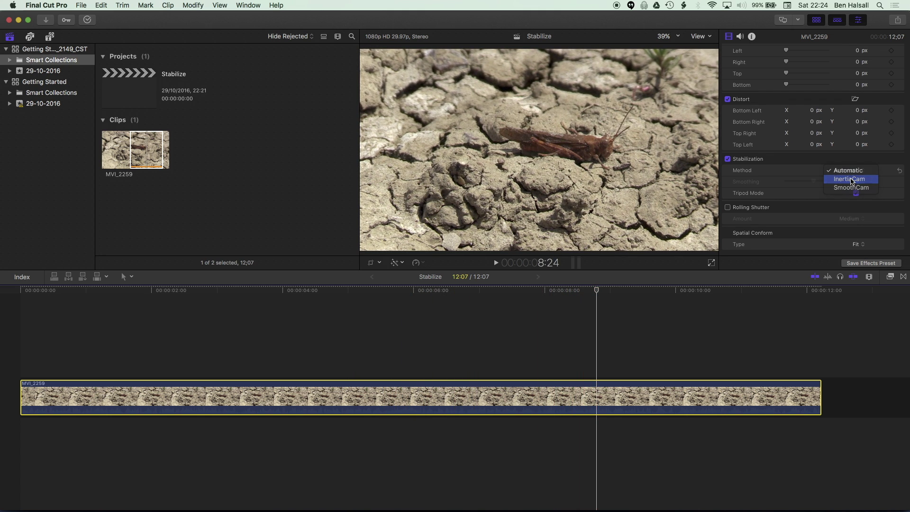
{"action": "left_click", "coordinate": [846, 171]}
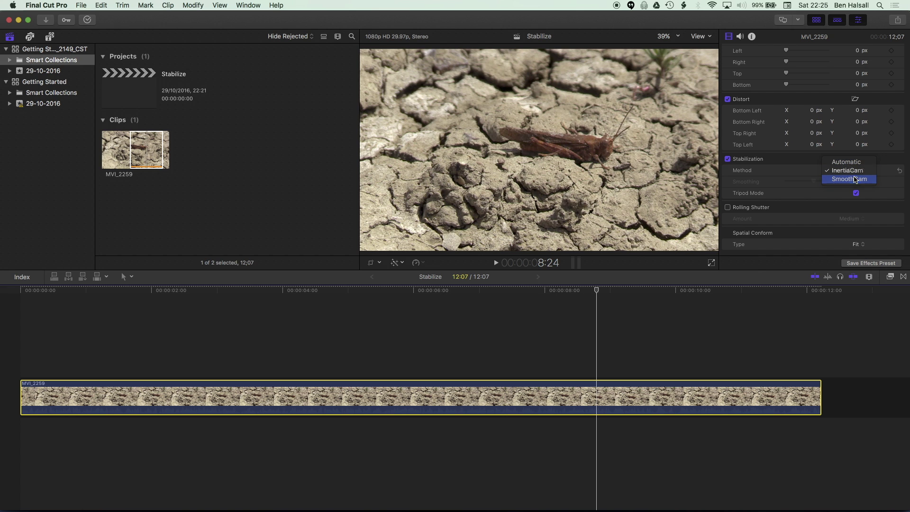
{"action": "left_click", "coordinate": [854, 179]}
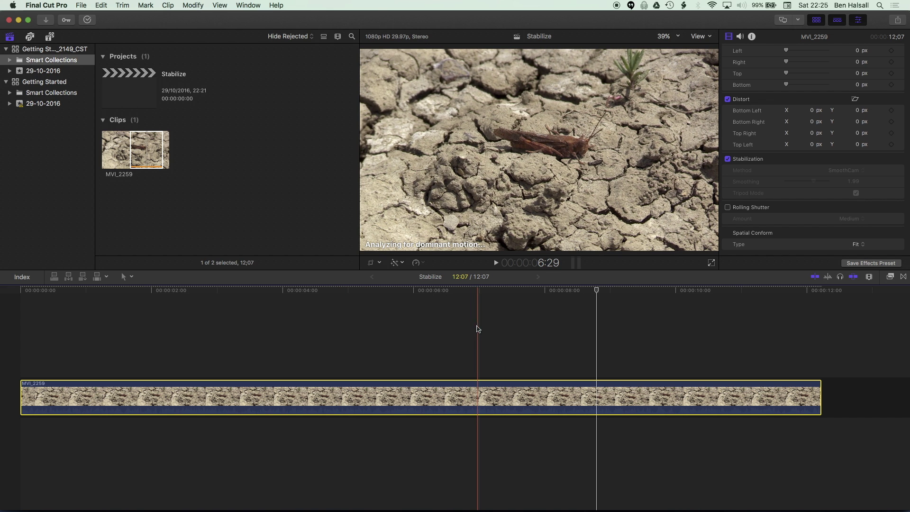
Move the playhead to about 6 seconds and check analysis progress in Background Tasks
{"action": "left_click", "coordinate": [474, 328]}
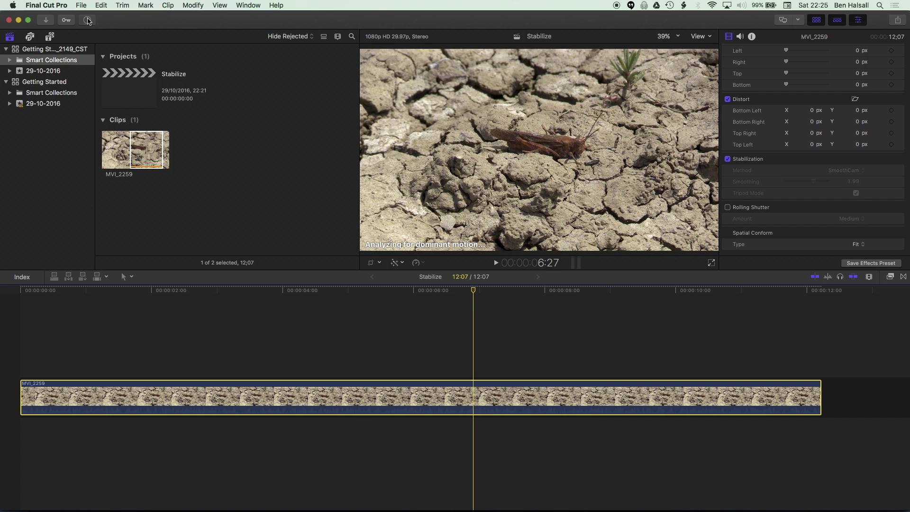
{"action": "left_click", "coordinate": [87, 19]}
{"action": "left_click", "coordinate": [78, 57]}
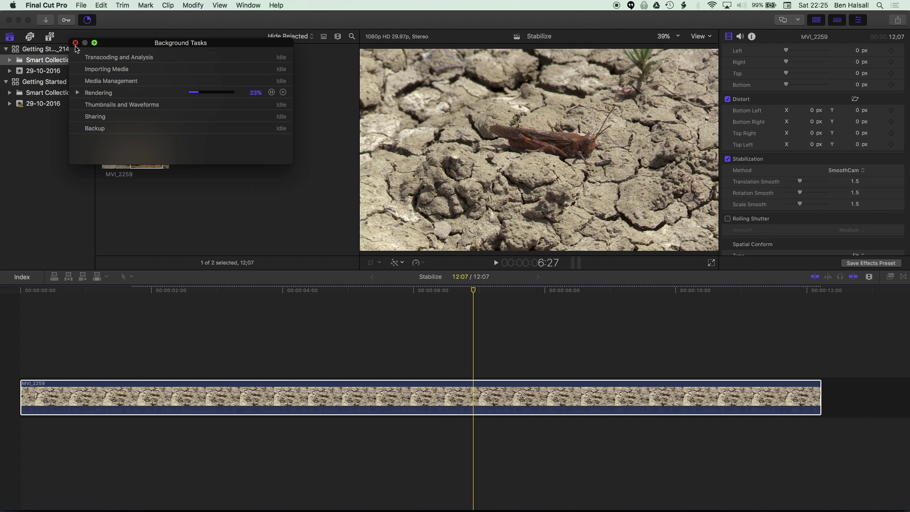
{"action": "left_click", "coordinate": [75, 43]}
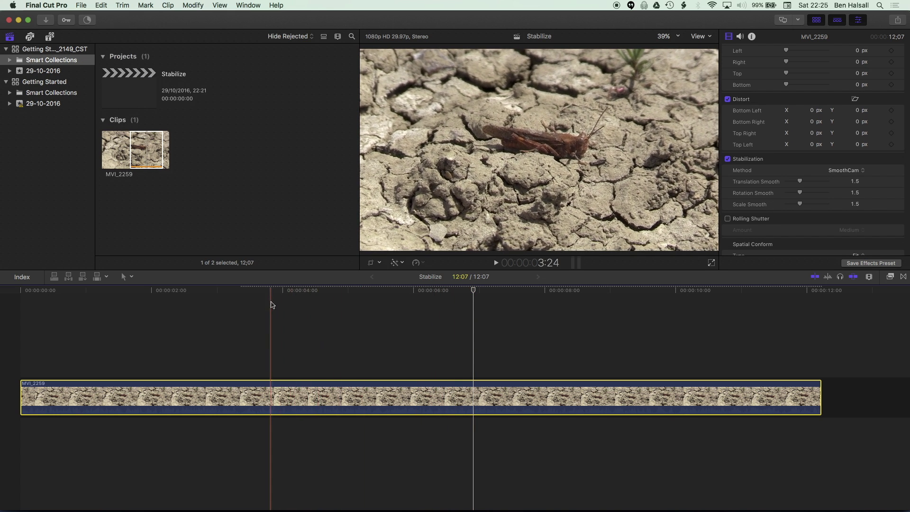
Play the clip and raise Translation, Rotation and Scale smoothing to about 2.6–2.7
{"action": "key", "text": "space"}
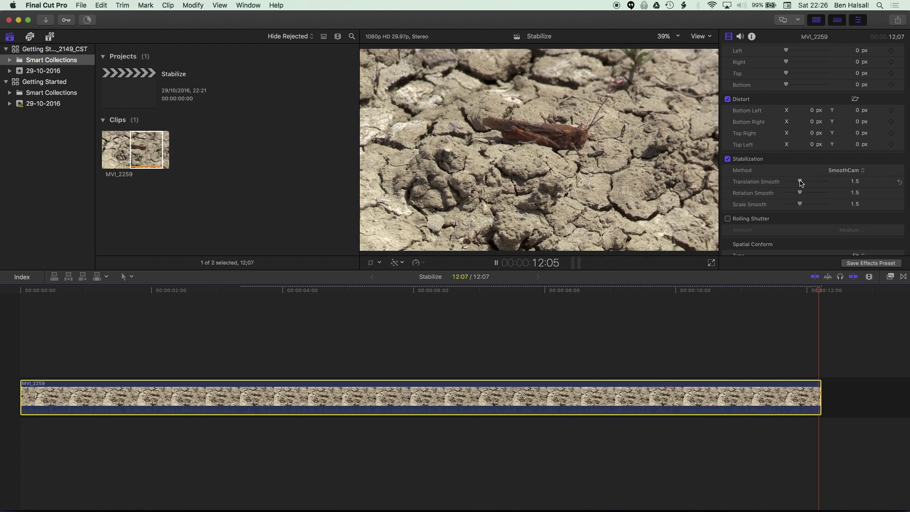
{"action": "left_click_drag", "start_coordinate": [801, 183], "coordinate": [806, 184]}
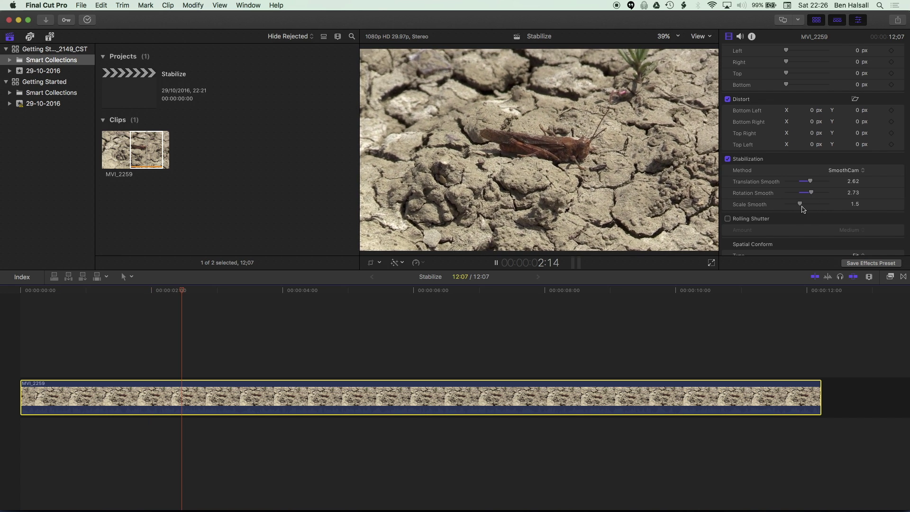
{"action": "left_click_drag", "start_coordinate": [800, 206], "coordinate": [811, 205]}
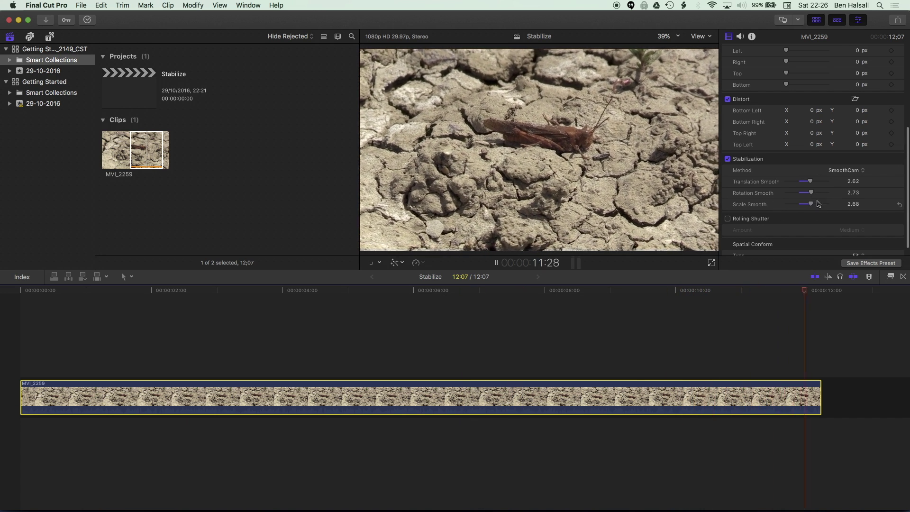
Switch the stabilization method back to InertiaCam with Tripod Mode
{"action": "left_click", "coordinate": [849, 174]}
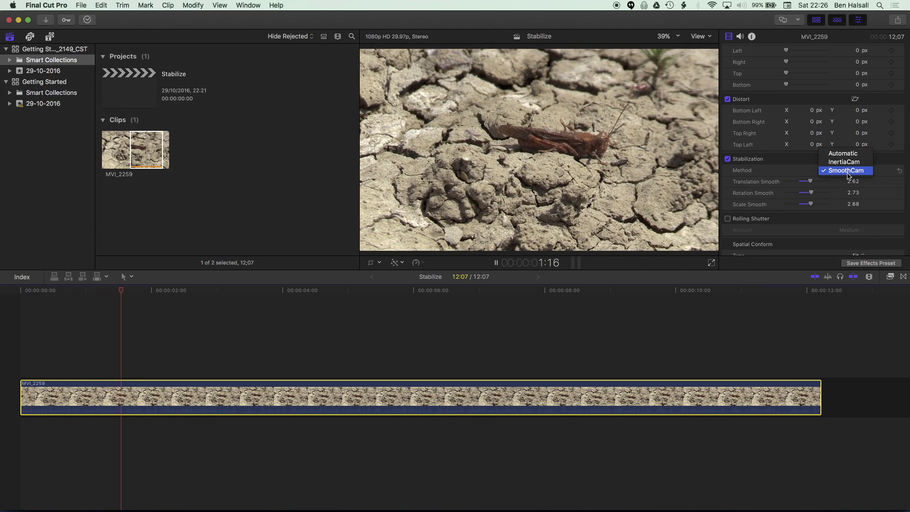
{"action": "left_click", "coordinate": [886, 164]}
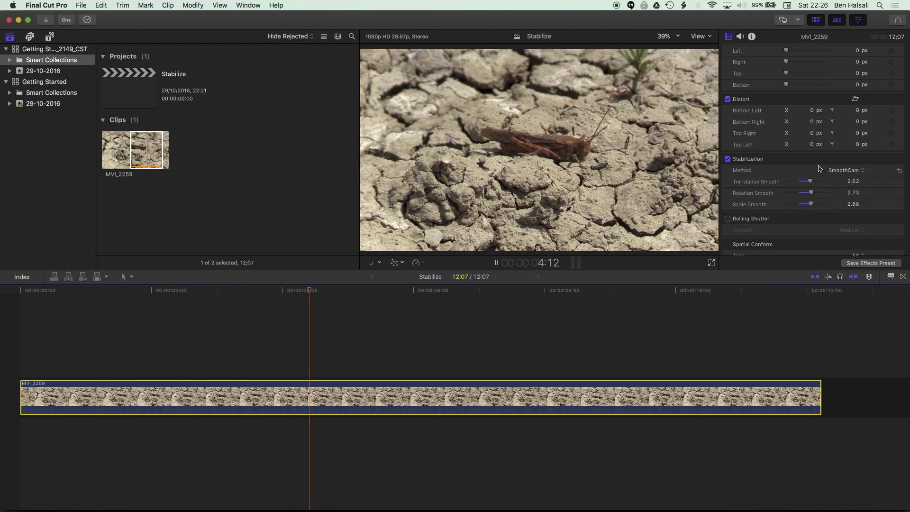
{"action": "left_click", "coordinate": [846, 171]}
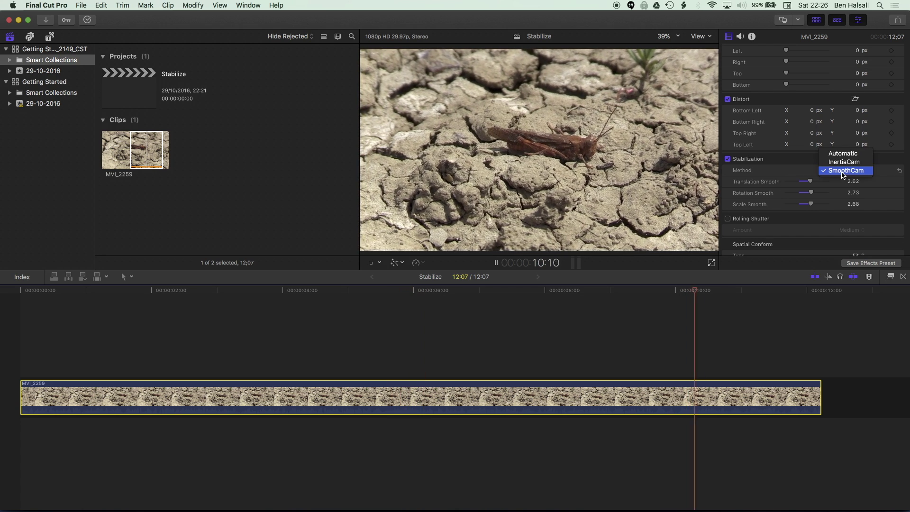
{"action": "left_click", "coordinate": [845, 161]}
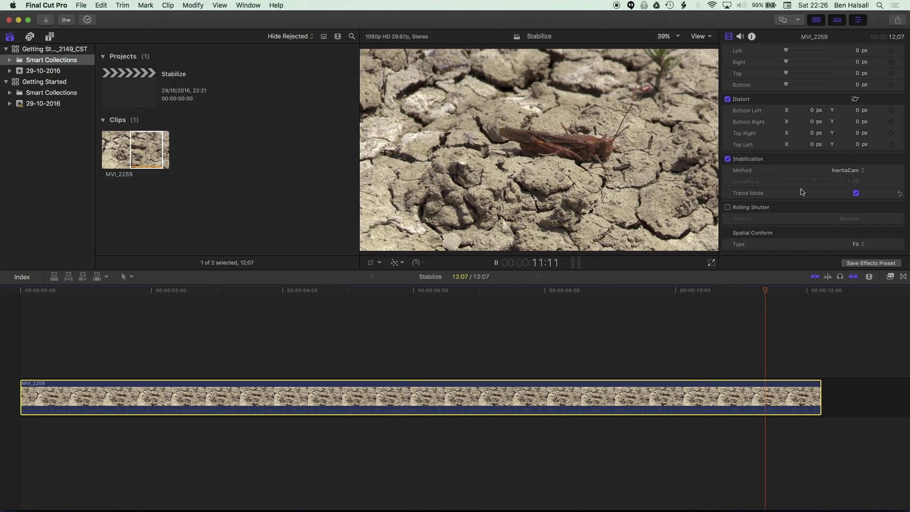